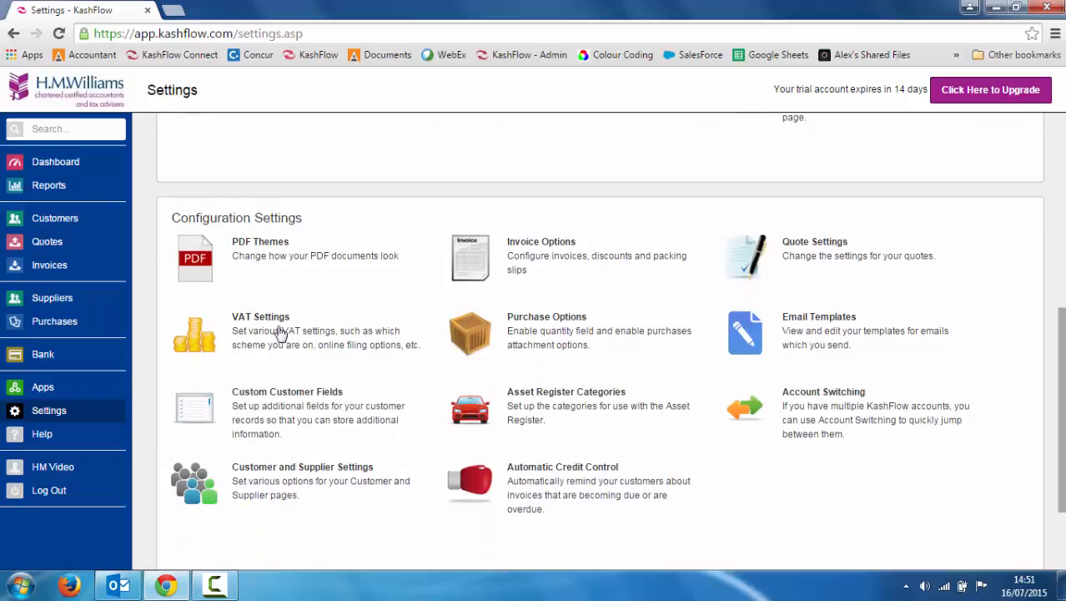
Open the VAT settings and enter the business's VAT registration number
{"action": "left_click", "coordinate": [251, 343]}
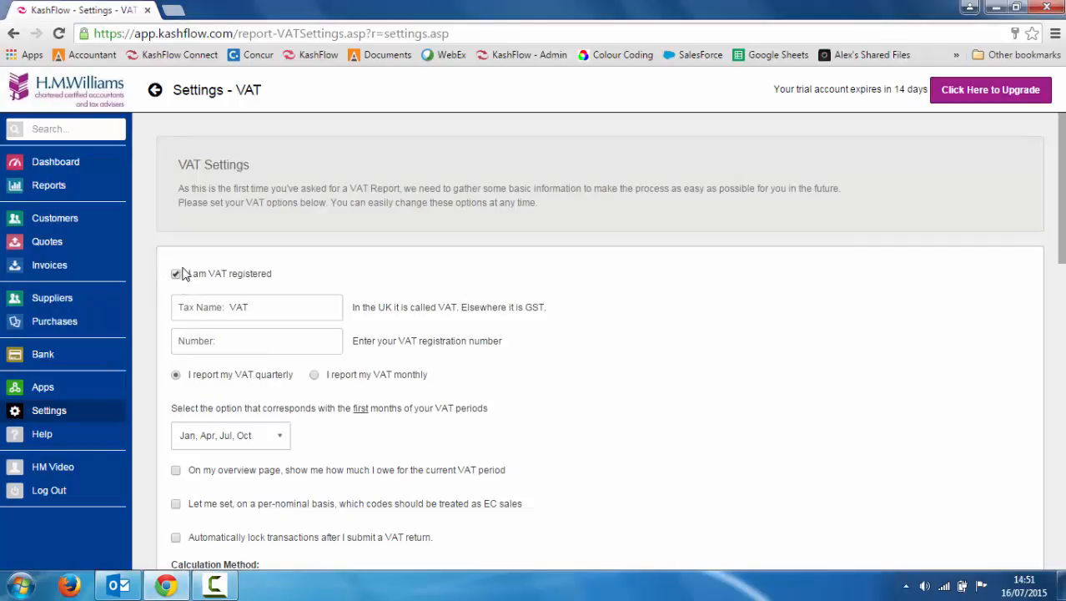
{"action": "left_click", "coordinate": [234, 348]}
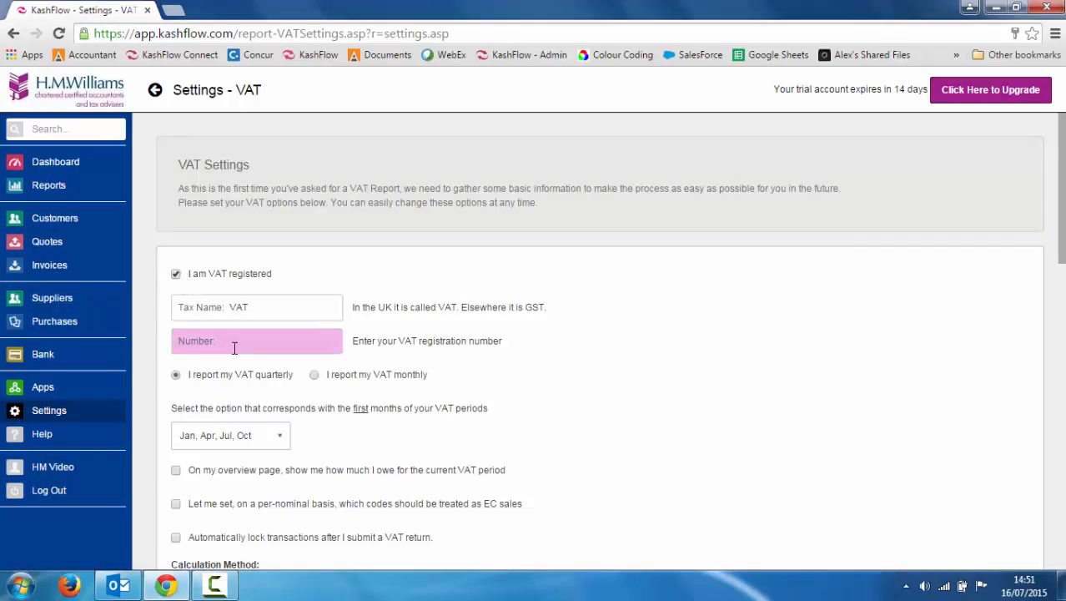
{"action": "type", "text": "123"}
{"action": "left_click", "coordinate": [230, 365]}
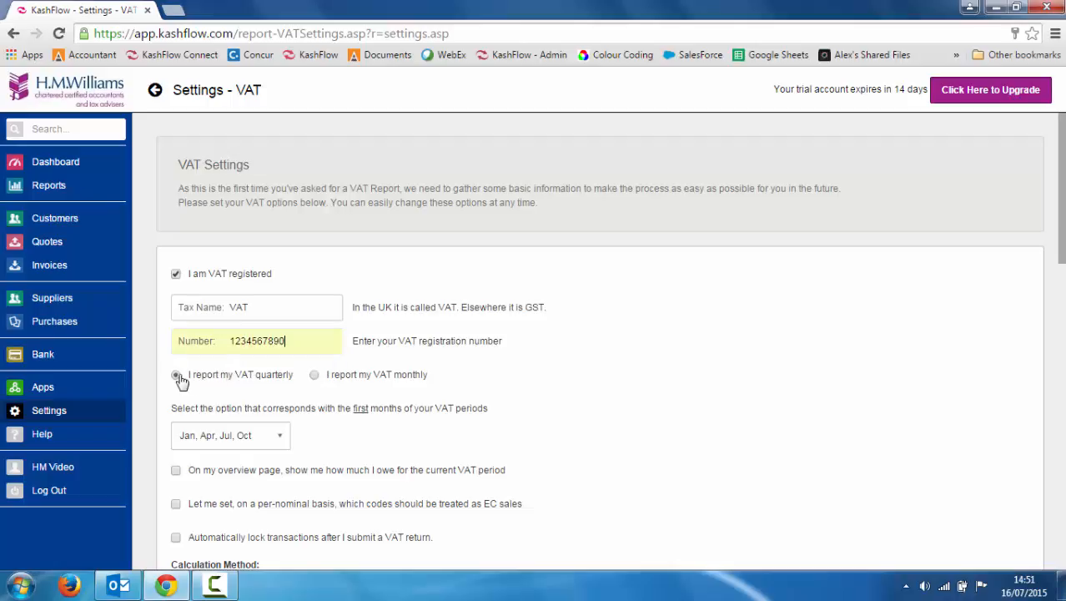
Set VAT reporting to quarterly, with periods whose first months are Feb, May, Aug, Nov
{"action": "left_click", "coordinate": [313, 375]}
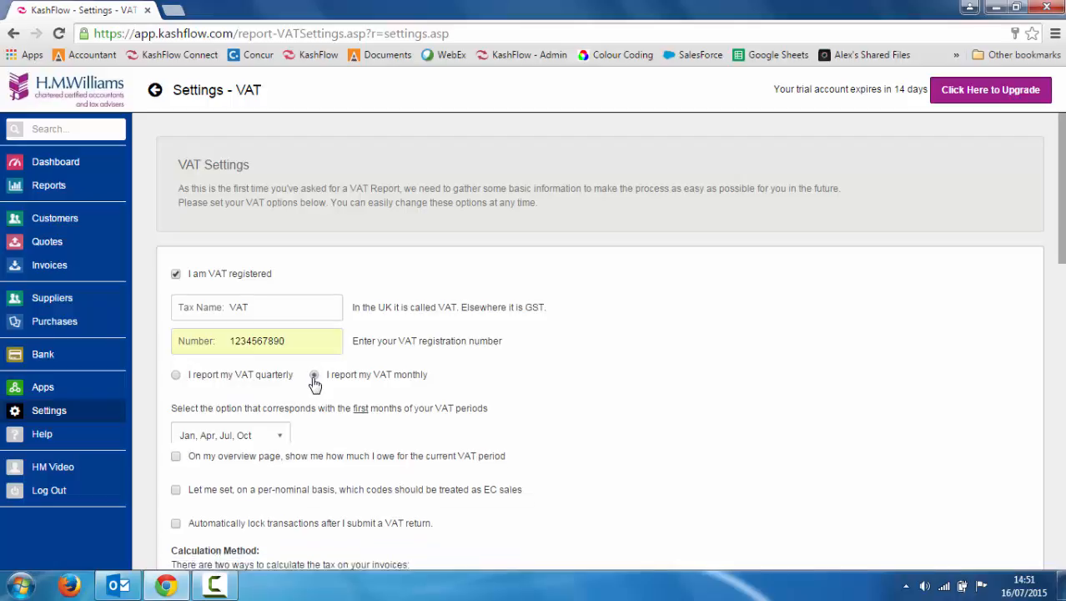
{"action": "left_click", "coordinate": [176, 375]}
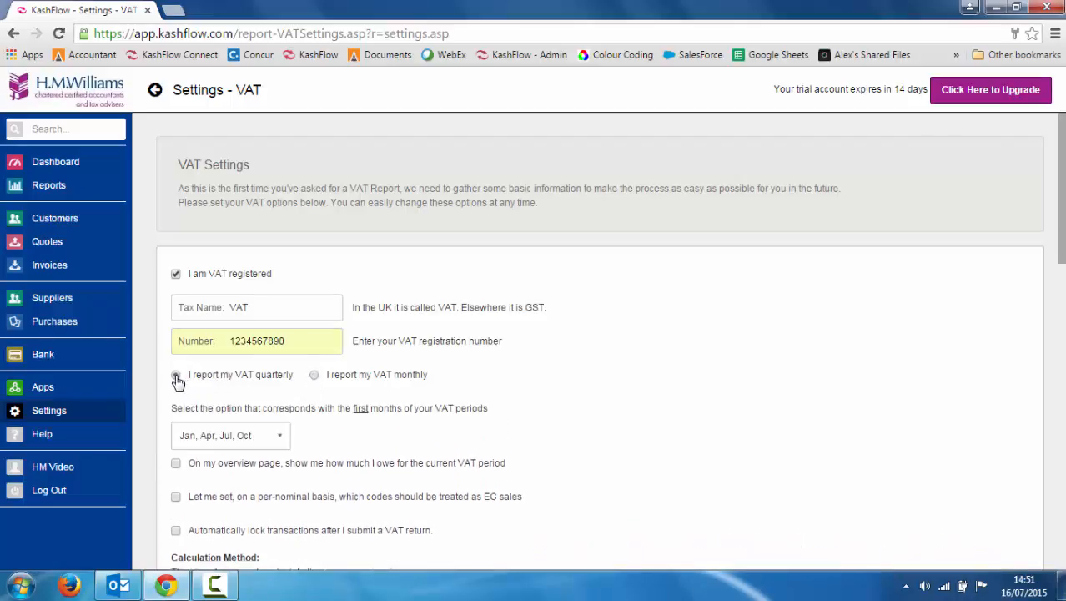
{"action": "left_click", "coordinate": [261, 439]}
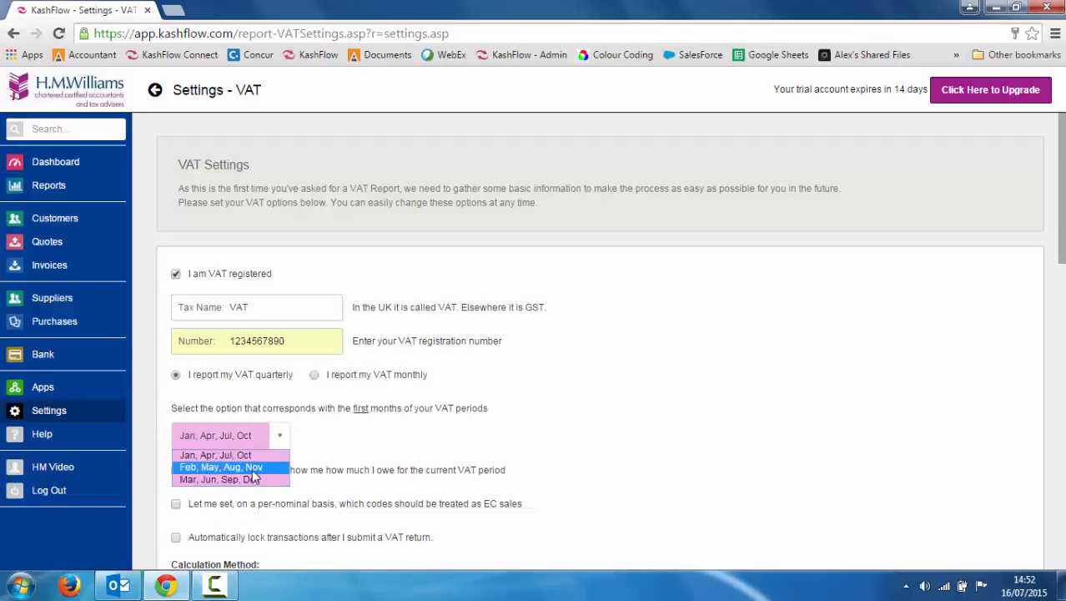
{"action": "left_click", "coordinate": [254, 470]}
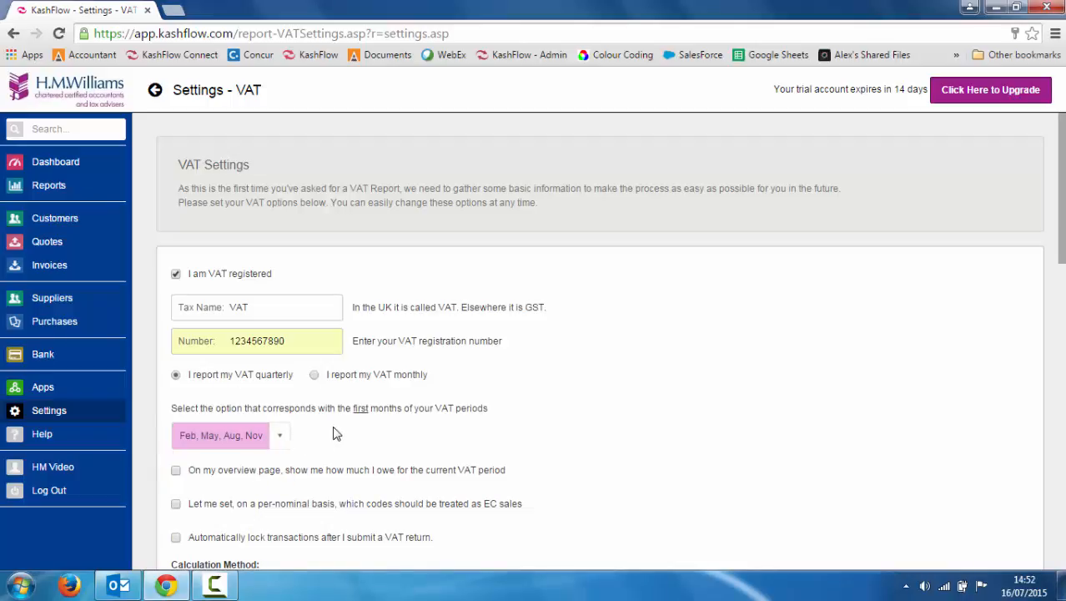
Enable showing the VAT owed for the current period on the overview page and automatic locking of transactions after a VAT return
{"action": "scroll", "coordinate": [333, 433], "scroll_direction": "down", "scroll_amount": 2}
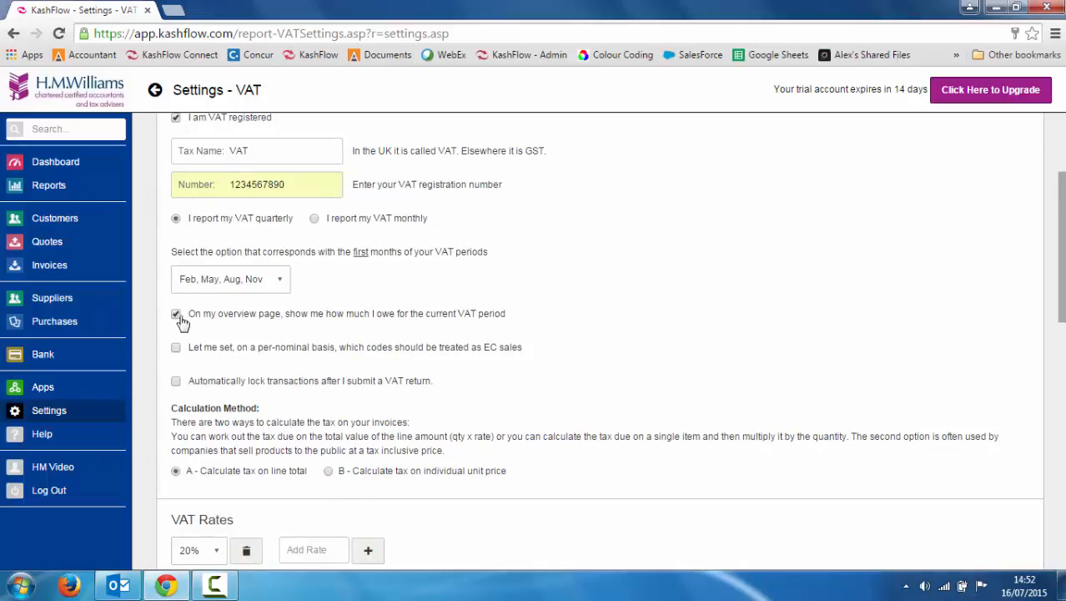
{"action": "scroll", "coordinate": [220, 332], "scroll_direction": "down", "scroll_amount": 1}
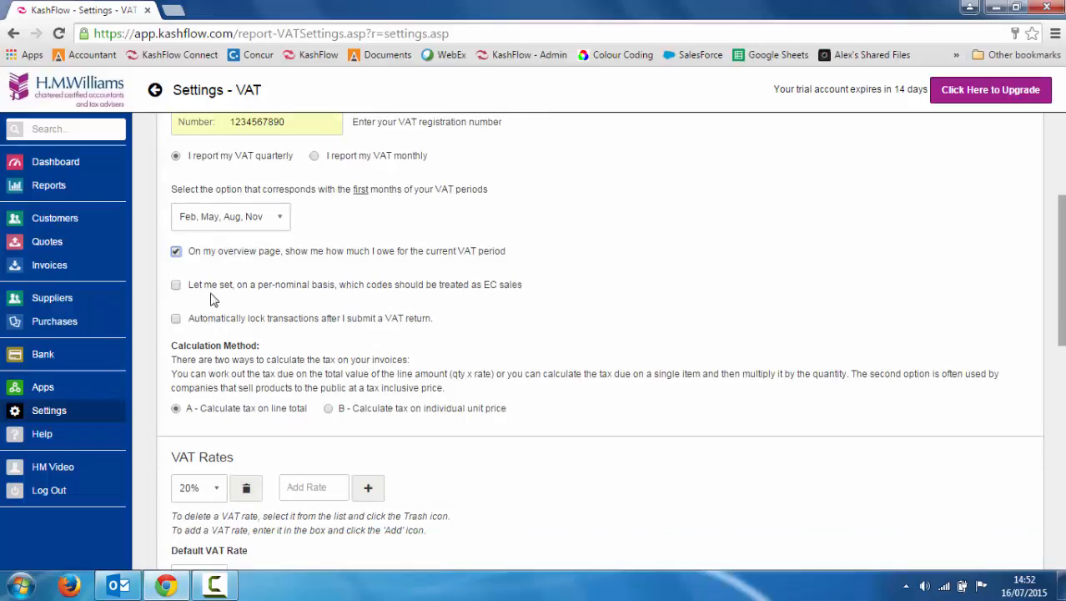
{"action": "left_click", "coordinate": [176, 317]}
Check which VAT rates are available in the VAT Rates section
{"action": "scroll", "coordinate": [234, 310], "scroll_direction": "down", "scroll_amount": 3}
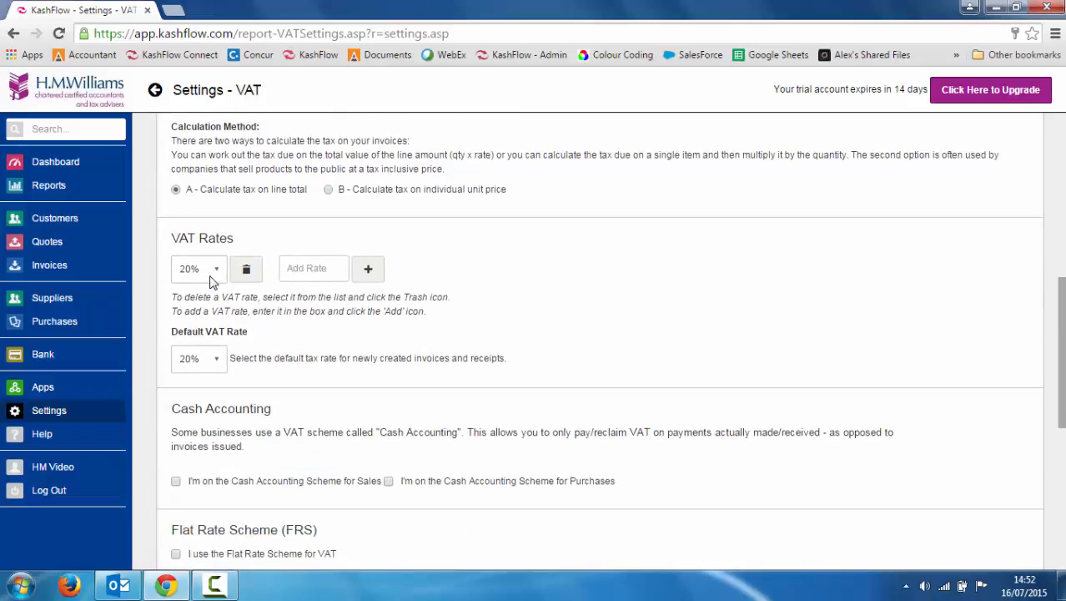
{"action": "left_click", "coordinate": [220, 275]}
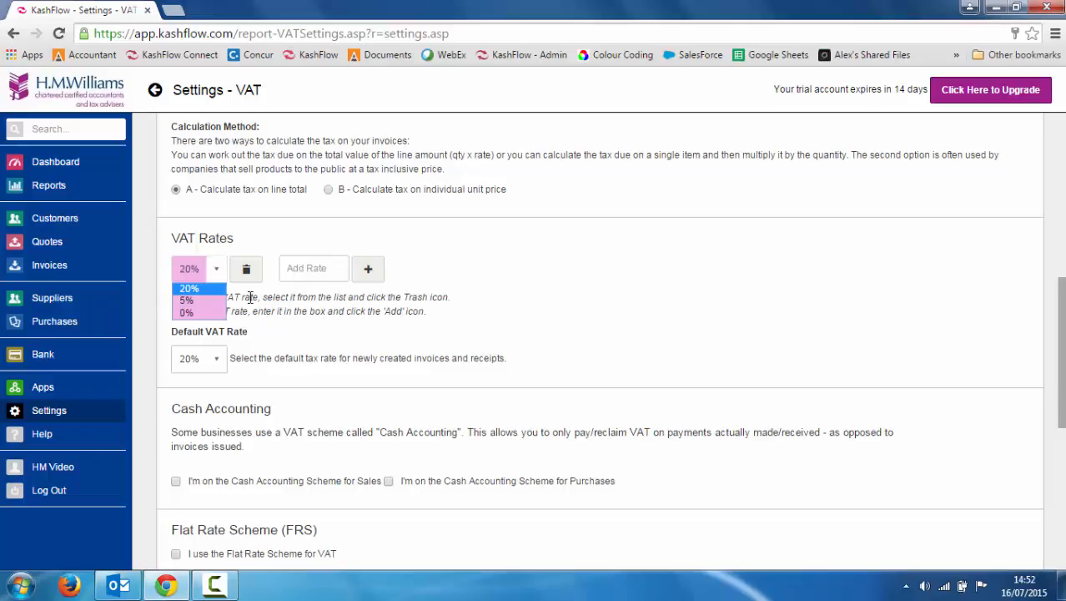
{"action": "left_click", "coordinate": [249, 295]}
{"action": "scroll", "coordinate": [228, 333], "scroll_direction": "down", "scroll_amount": 1}
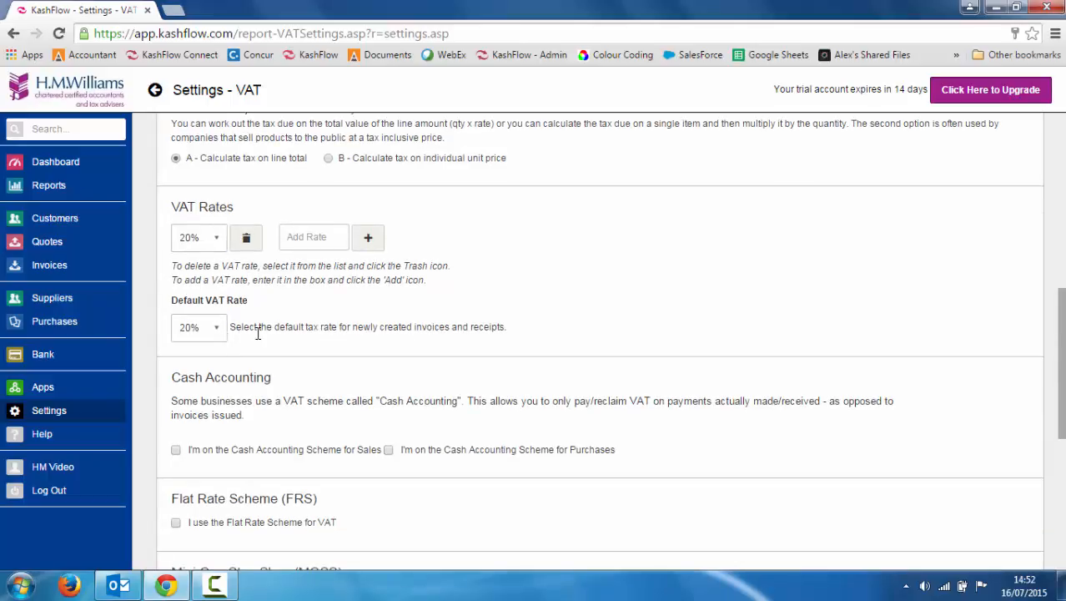
Try the Cash Accounting Scheme options for sales and purchases, and switch both back off
{"action": "scroll", "coordinate": [257, 334], "scroll_direction": "down", "scroll_amount": 2}
{"action": "scroll", "coordinate": [257, 334], "scroll_direction": "down", "scroll_amount": 4}
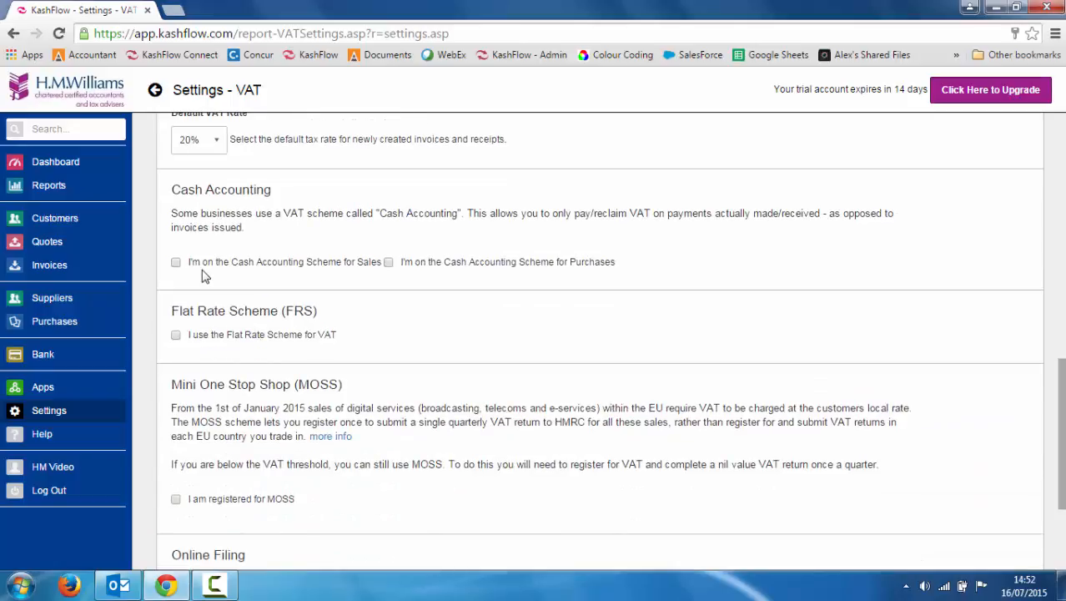
{"action": "left_click", "coordinate": [176, 262]}
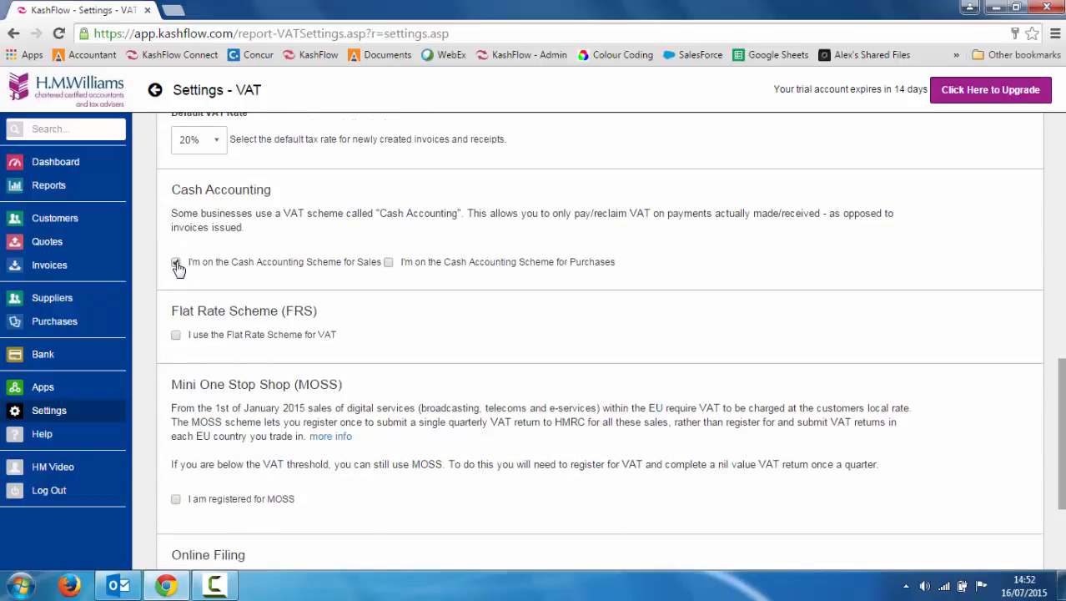
{"action": "left_click", "coordinate": [388, 262]}
{"action": "scroll", "coordinate": [1058, 337], "scroll_direction": "down", "scroll_amount": 2}
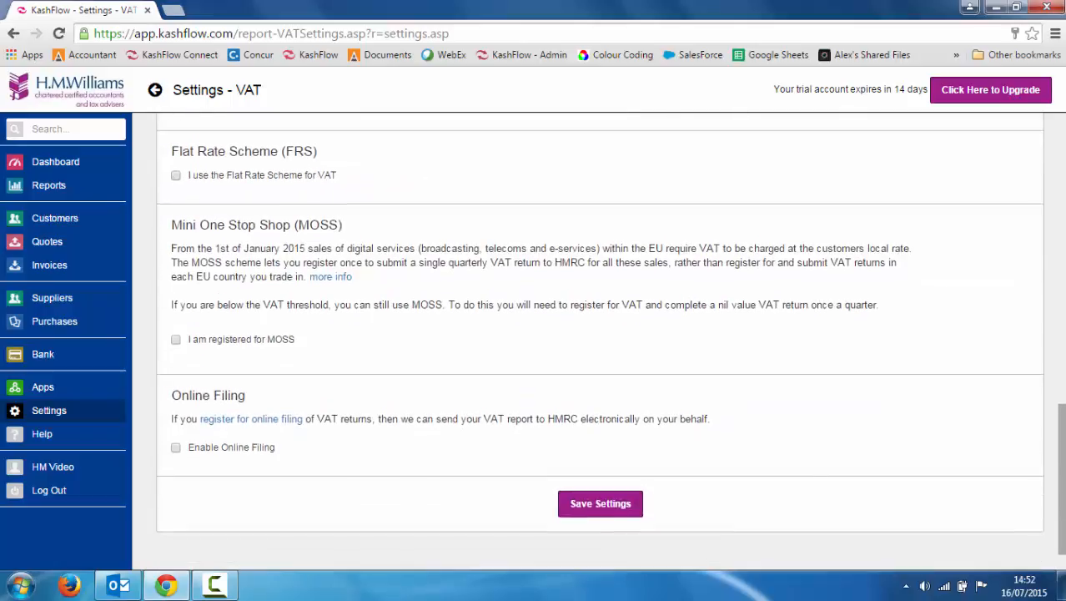
{"action": "scroll", "coordinate": [1041, 395], "scroll_direction": "up", "scroll_amount": 2}
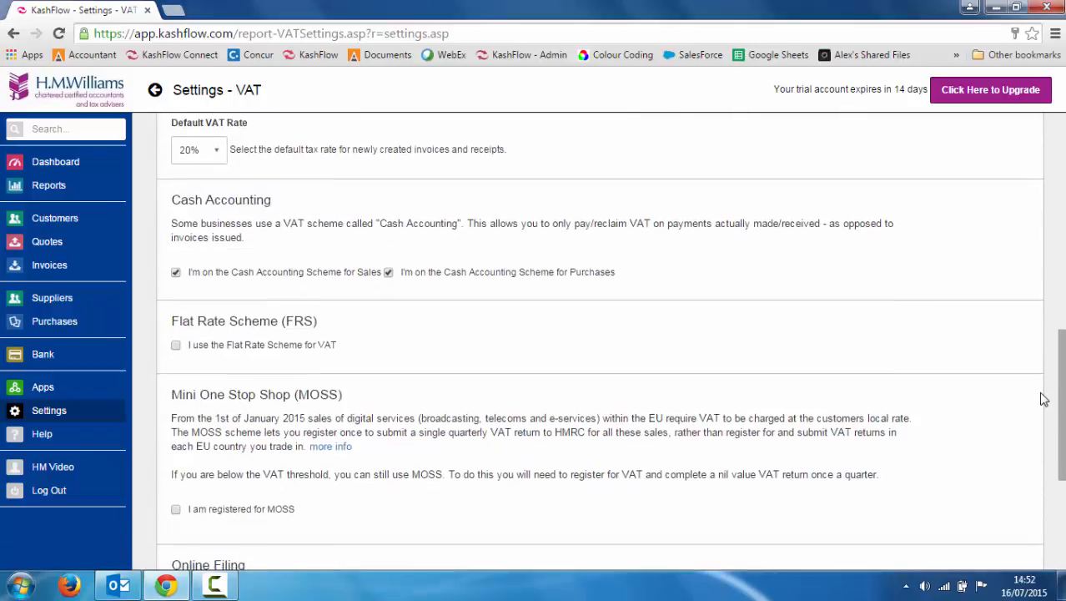
{"action": "left_click", "coordinate": [176, 272]}
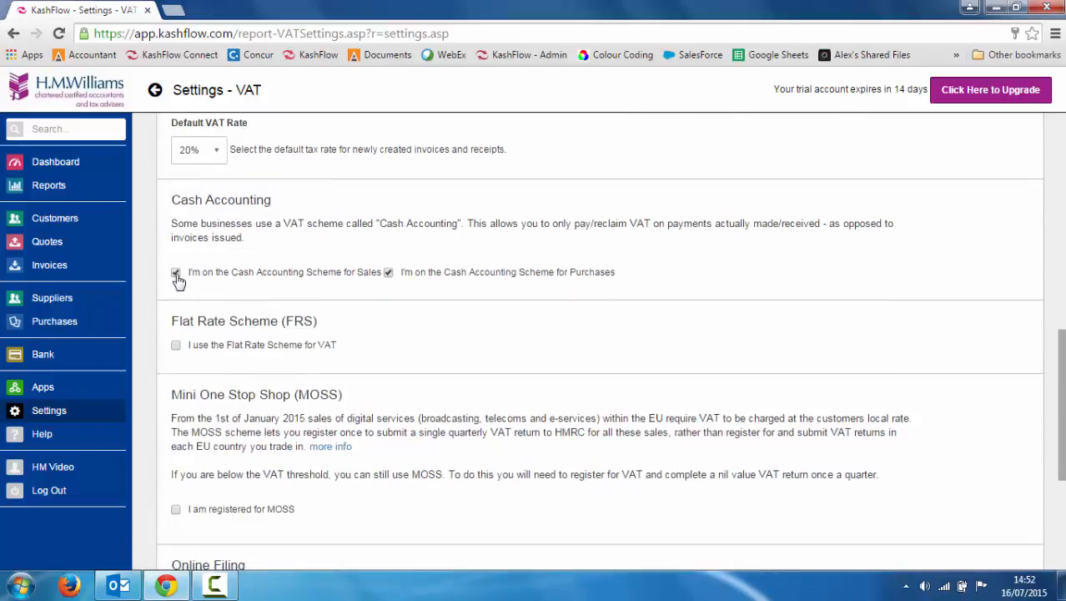
{"action": "left_click", "coordinate": [389, 273]}
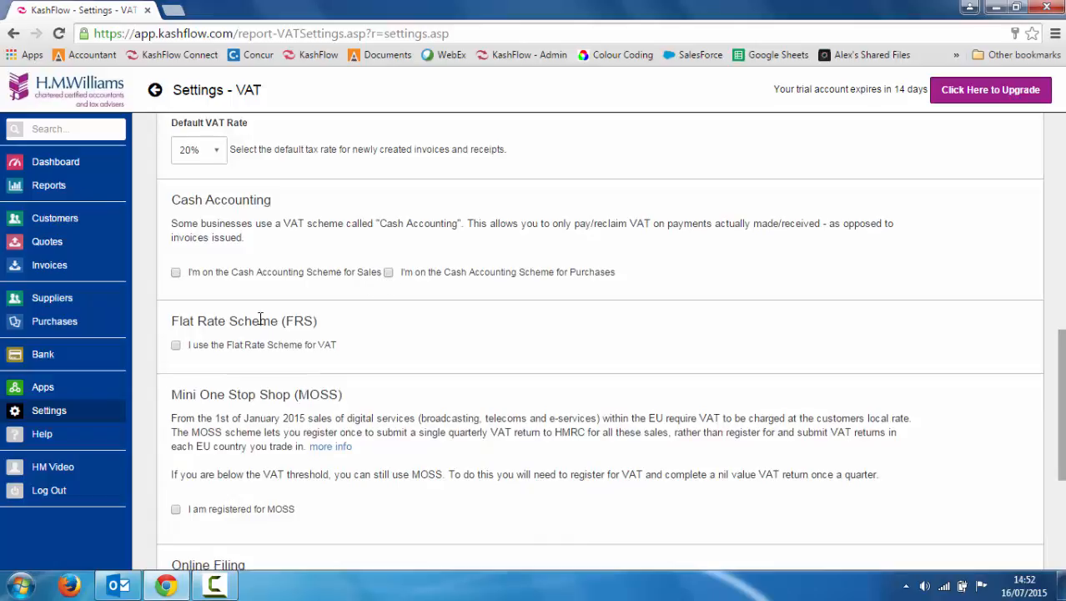
Turn on the Flat Rate Scheme to inspect its current and prior rate fields, and turn it off again
{"action": "left_click", "coordinate": [176, 347]}
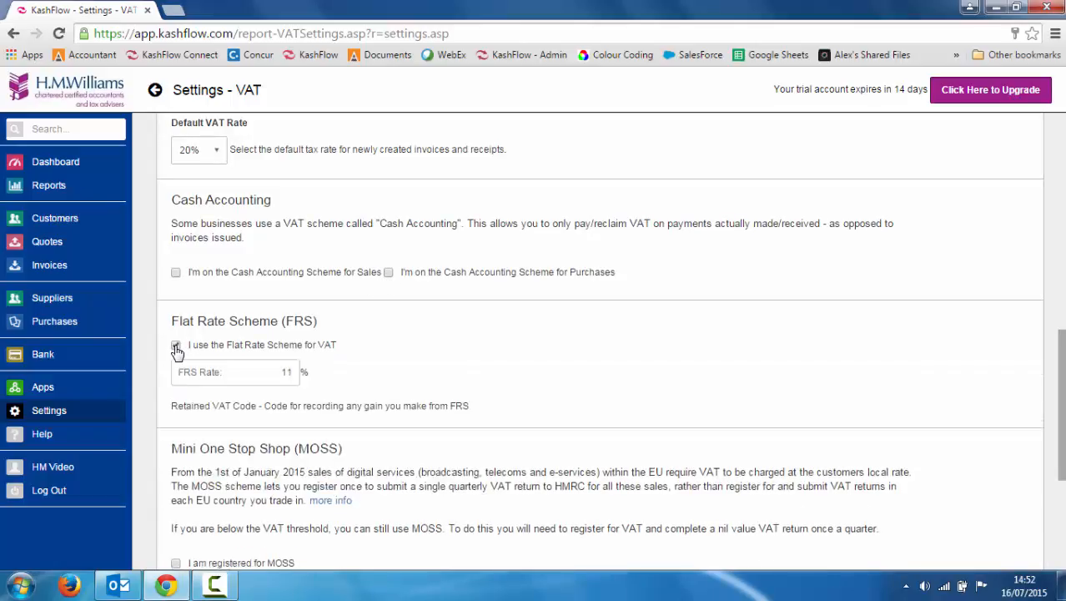
{"action": "scroll", "coordinate": [324, 346], "scroll_direction": "down", "scroll_amount": 1}
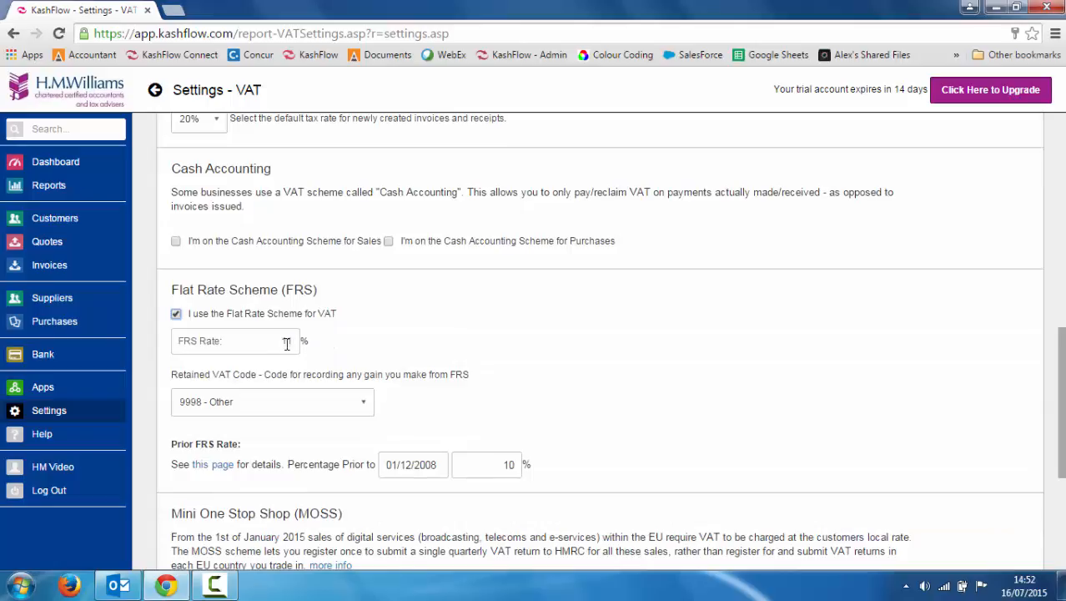
{"action": "double_click", "coordinate": [283, 339]}
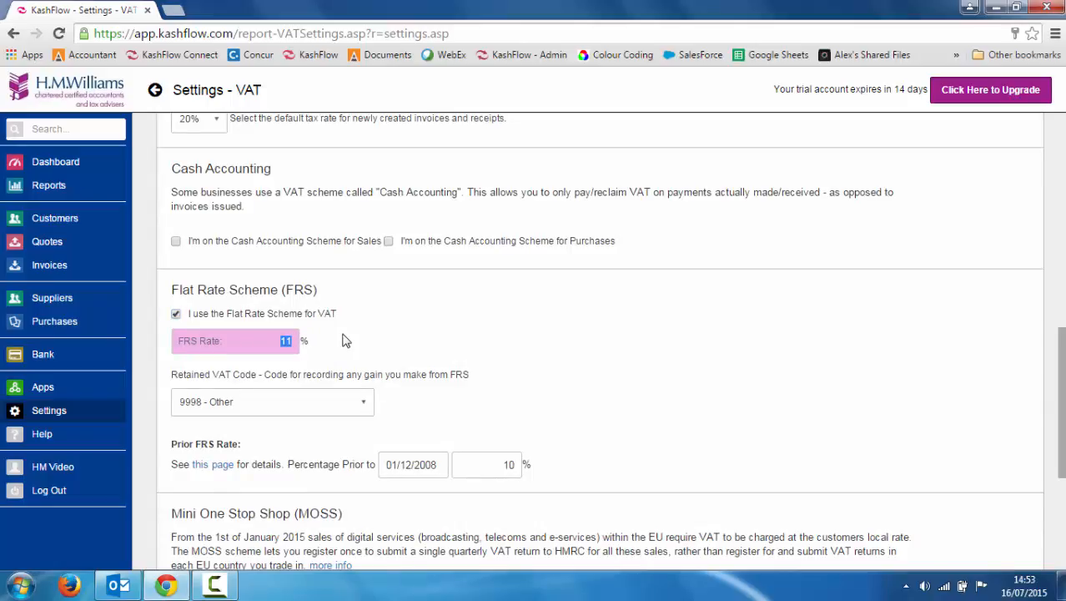
{"action": "left_click", "coordinate": [346, 340]}
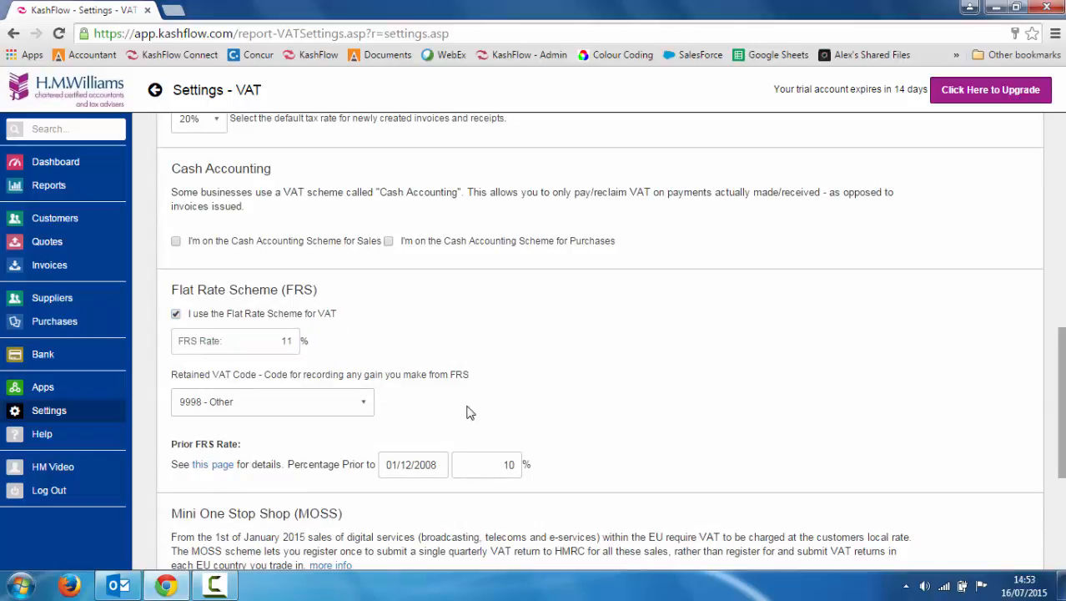
{"action": "left_click_drag", "start_coordinate": [501, 467], "coordinate": [525, 466]}
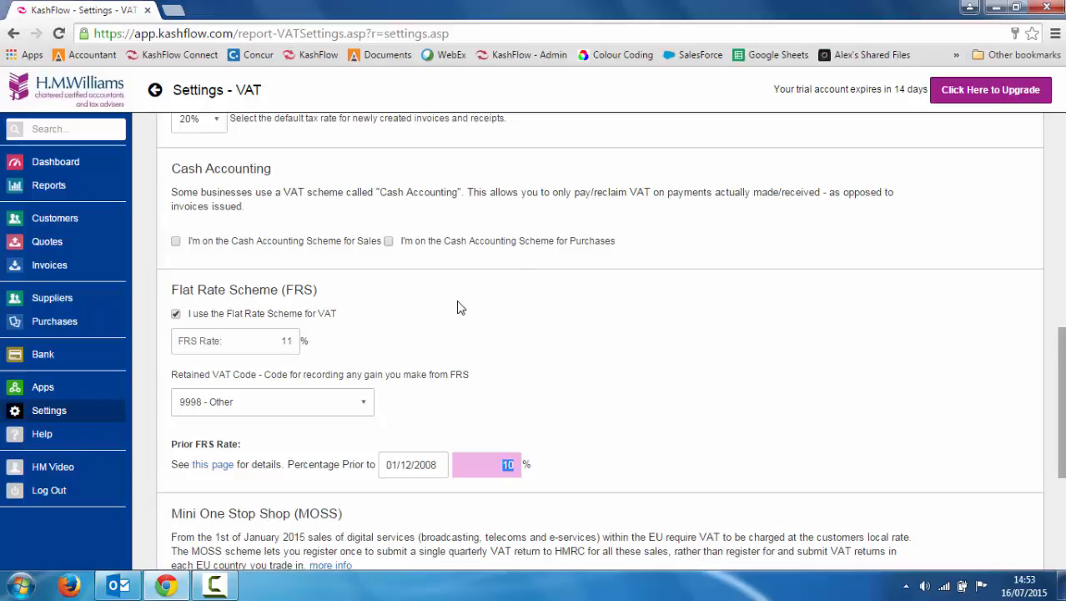
{"action": "left_click", "coordinate": [175, 316]}
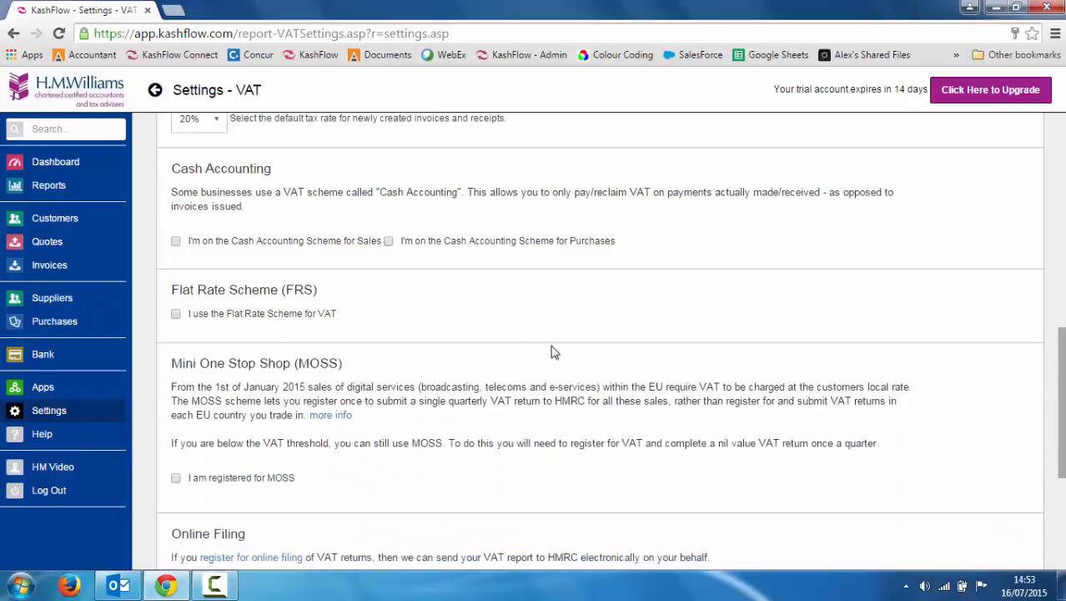
Enable online filing of VAT returns to HMRC and save the VAT settings
{"action": "left_click_drag", "start_coordinate": [1058, 388], "coordinate": [1063, 415]}
{"action": "scroll", "coordinate": [1063, 414], "scroll_direction": "down", "scroll_amount": 3}
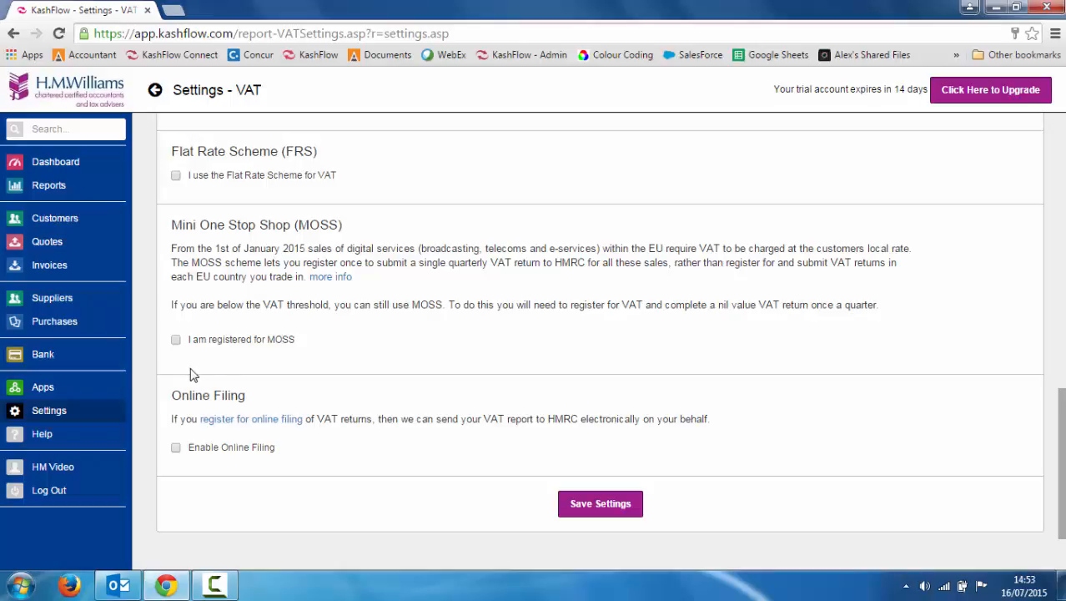
{"action": "left_click", "coordinate": [176, 449]}
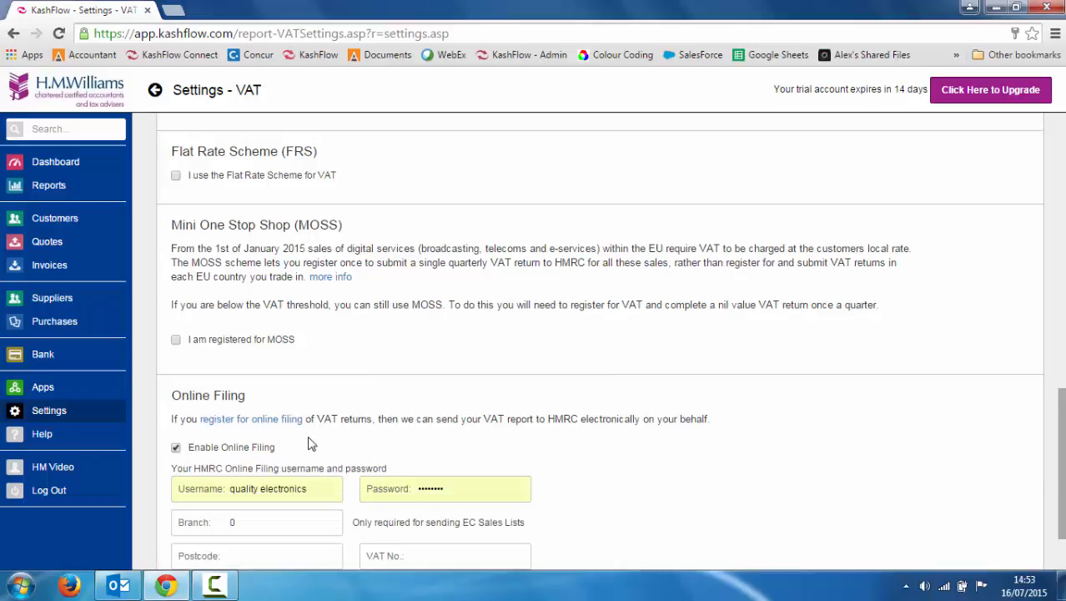
{"action": "scroll", "coordinate": [307, 441], "scroll_direction": "down", "scroll_amount": 2}
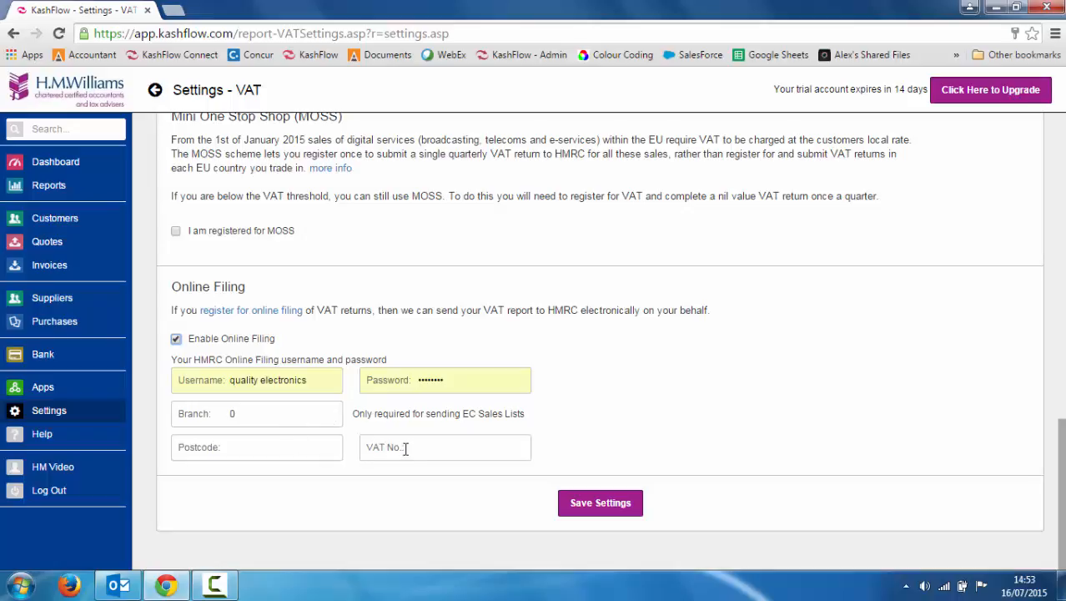
{"action": "left_click", "coordinate": [621, 506]}
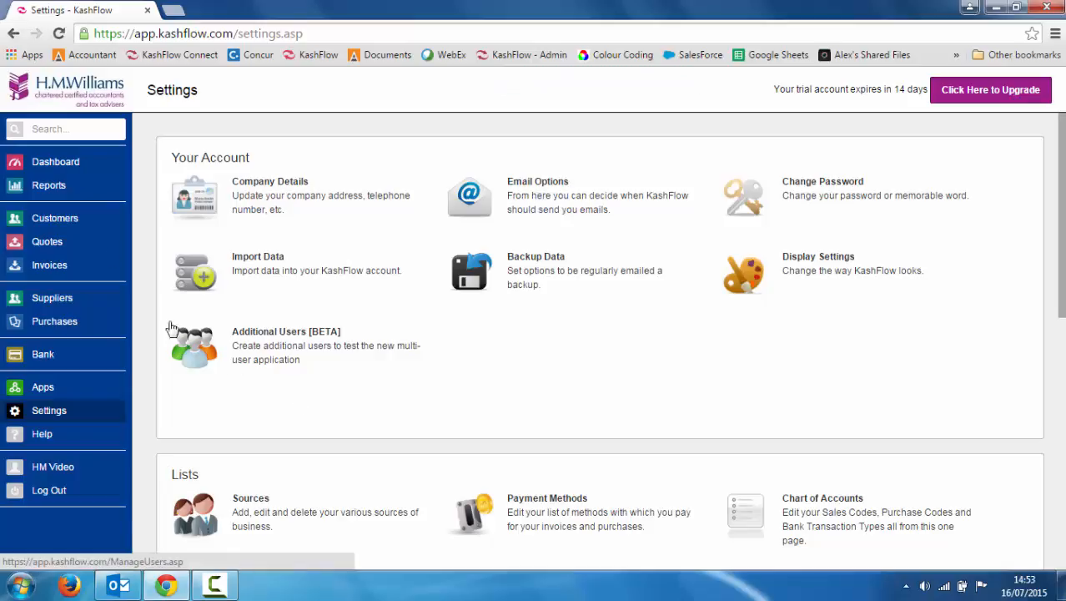
Check the VAT liability on the dashboard, and mark the VAT Management & Reports report as a favourite
{"action": "left_click", "coordinate": [52, 168]}
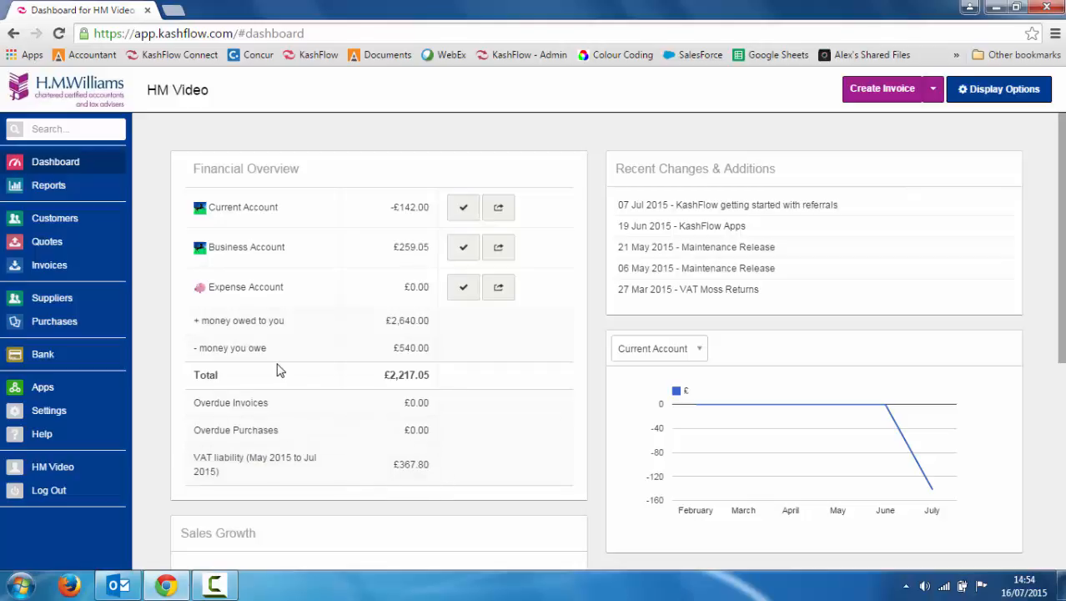
{"action": "left_click", "coordinate": [48, 188]}
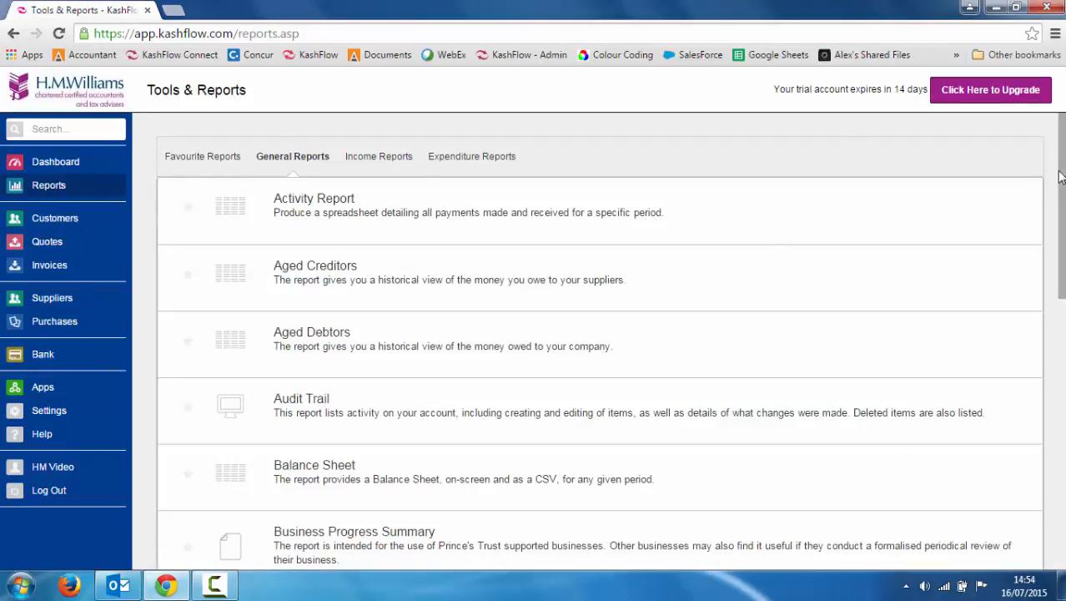
{"action": "left_click_drag", "start_coordinate": [1056, 179], "coordinate": [1057, 444]}
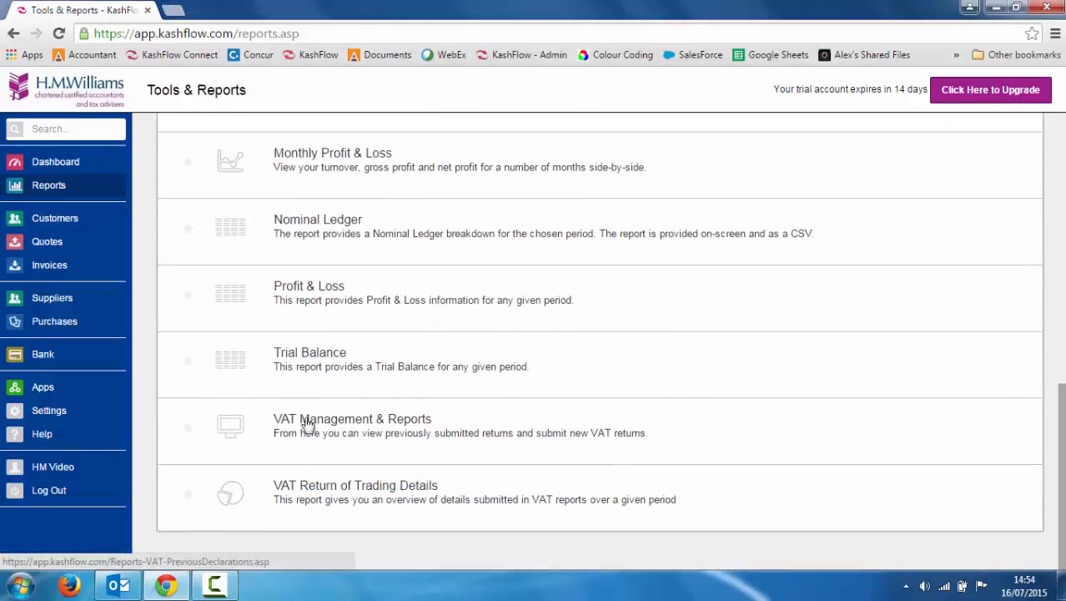
{"action": "left_click", "coordinate": [188, 429]}
Open VAT Management & Reports from the favourite reports and create the first VAT report
{"action": "scroll", "coordinate": [215, 393], "scroll_direction": "up", "scroll_amount": 1}
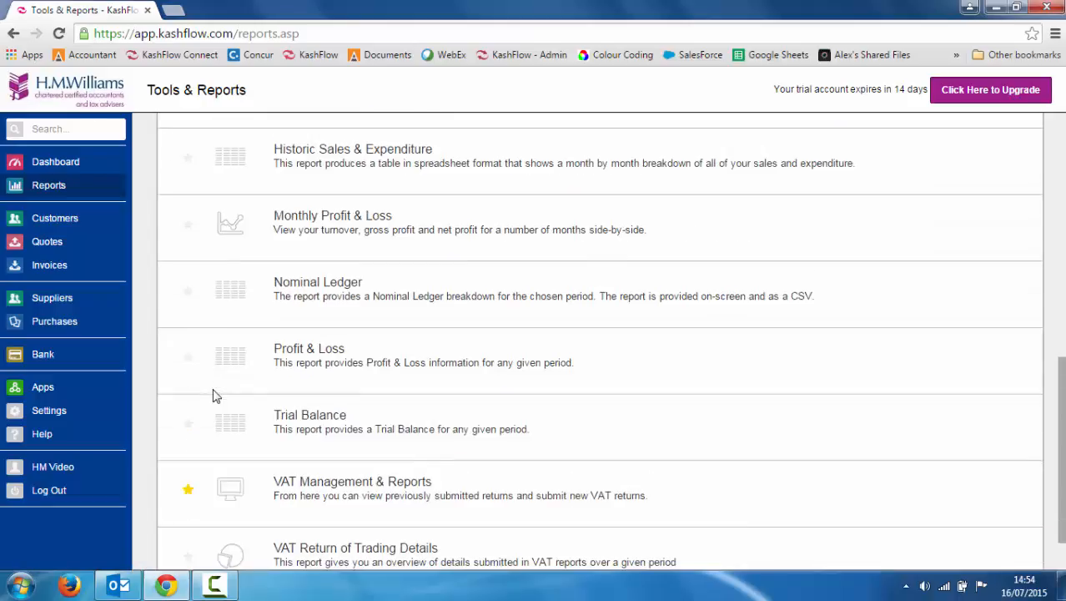
{"action": "scroll", "coordinate": [214, 395], "scroll_direction": "up", "scroll_amount": 8}
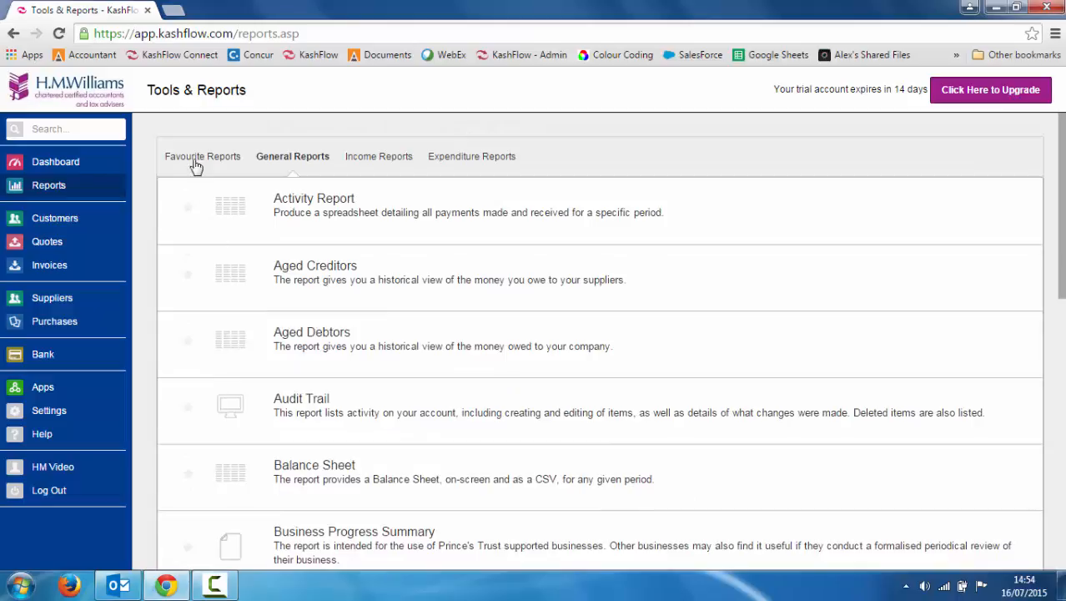
{"action": "left_click", "coordinate": [191, 161]}
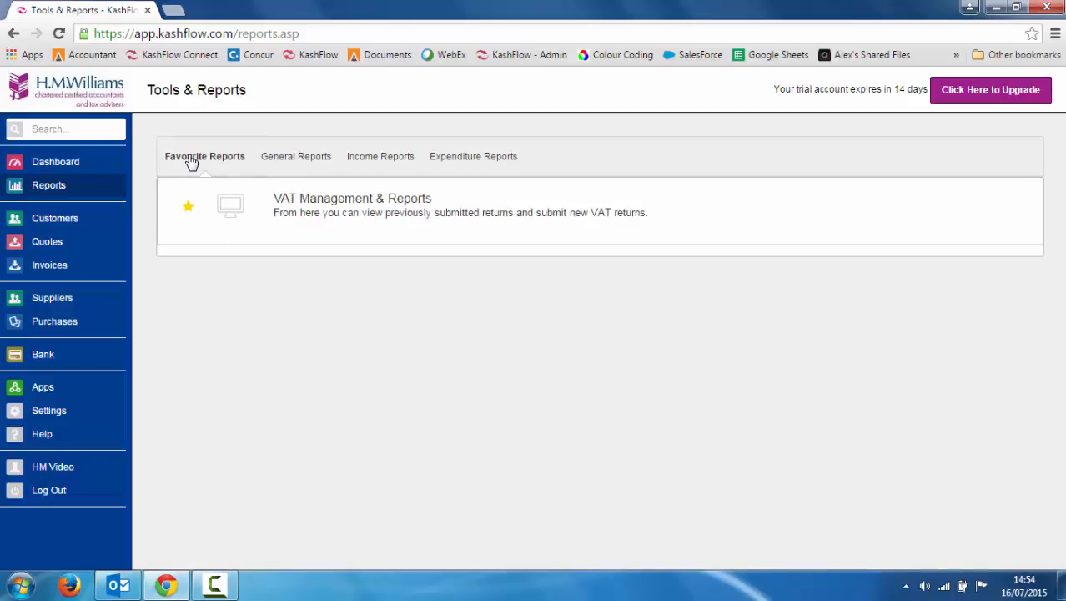
{"action": "left_click", "coordinate": [302, 206]}
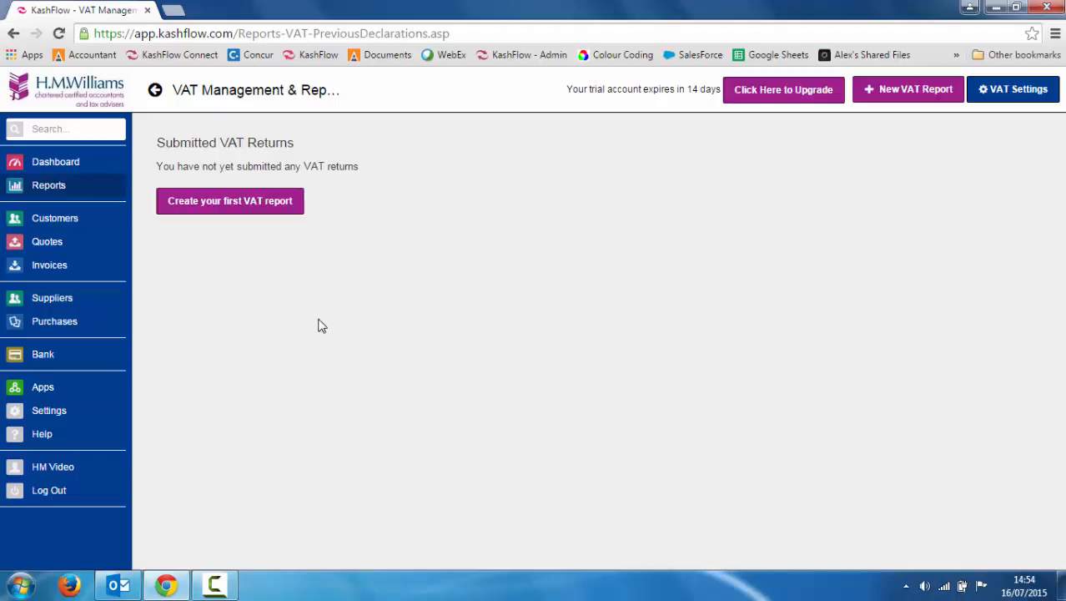
{"action": "left_click", "coordinate": [244, 208]}
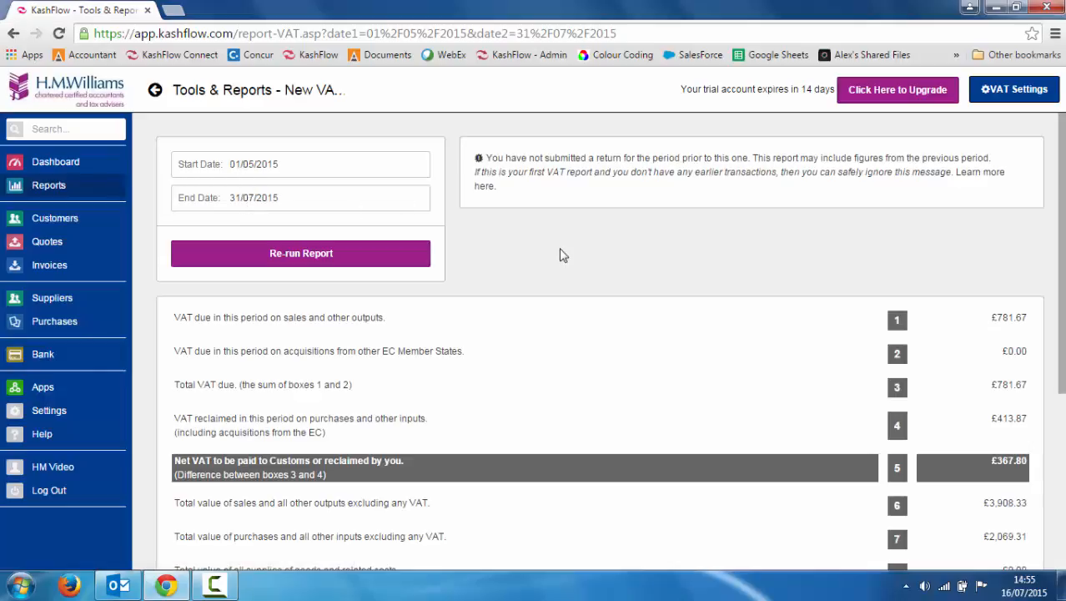
Review the VAT report's nine boxes, date range, and submit, print and download options
{"action": "scroll", "coordinate": [563, 254], "scroll_direction": "down", "scroll_amount": 1}
{"action": "scroll", "coordinate": [1001, 372], "scroll_direction": "down", "scroll_amount": 1}
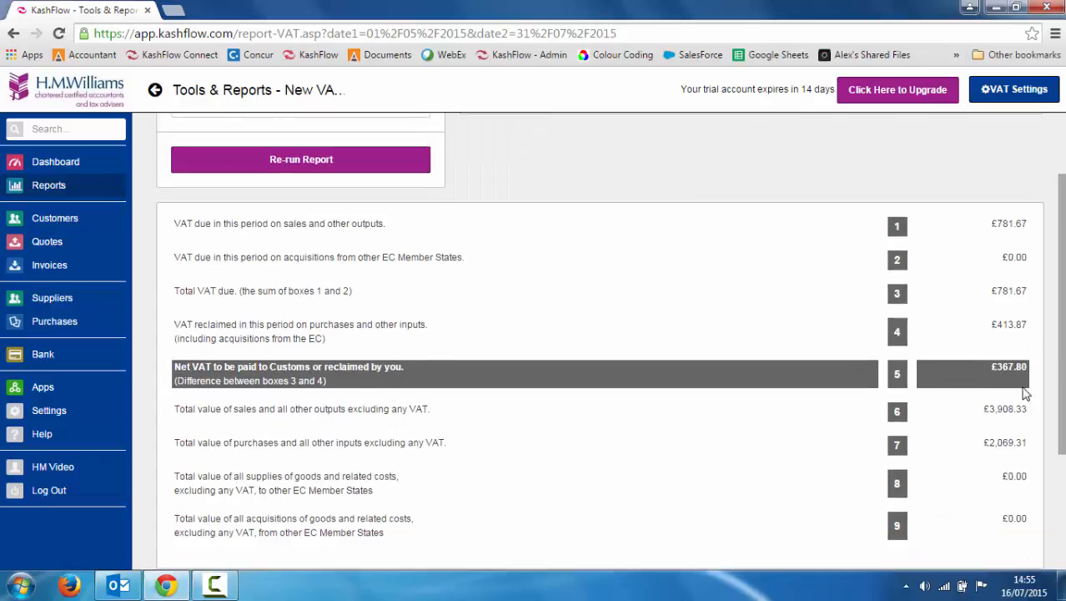
{"action": "scroll", "coordinate": [609, 342], "scroll_direction": "down", "scroll_amount": 1}
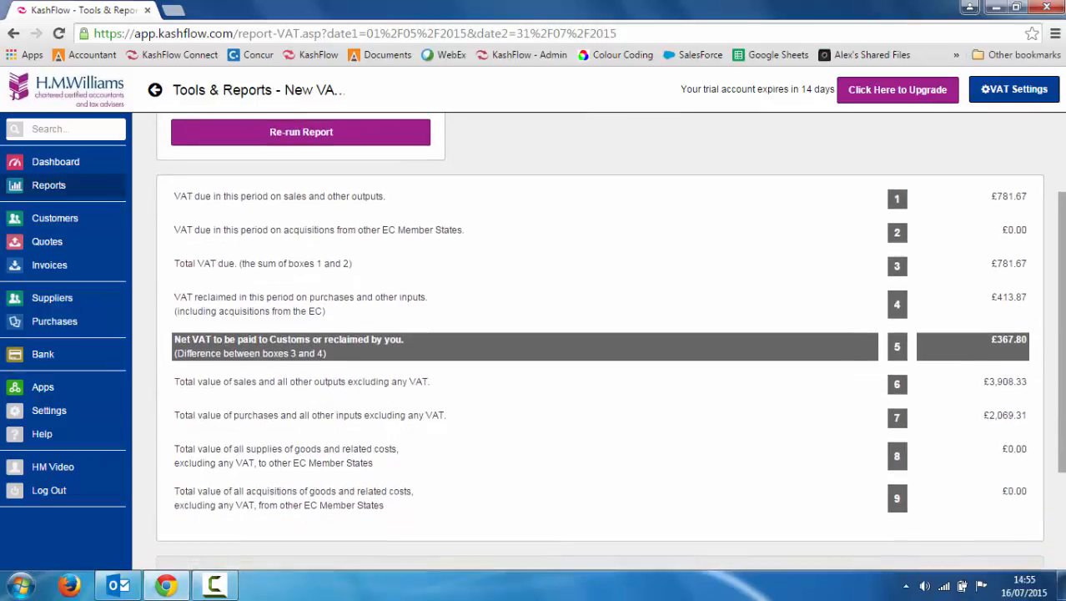
{"action": "scroll", "coordinate": [751, 565], "scroll_direction": "down", "scroll_amount": 3}
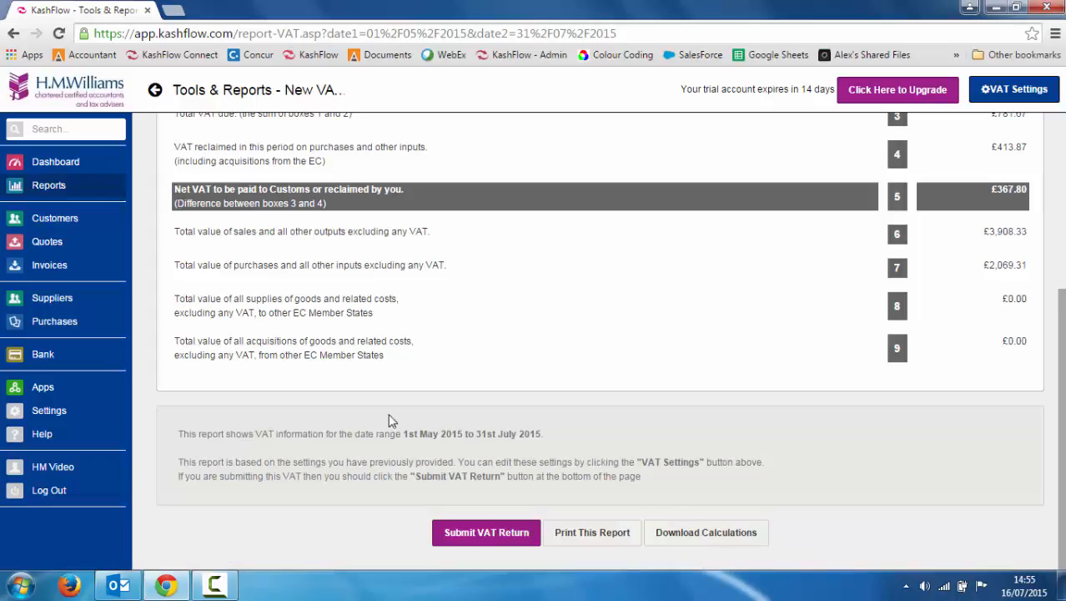
Go back to the list of reports
{"action": "left_click", "coordinate": [57, 192]}
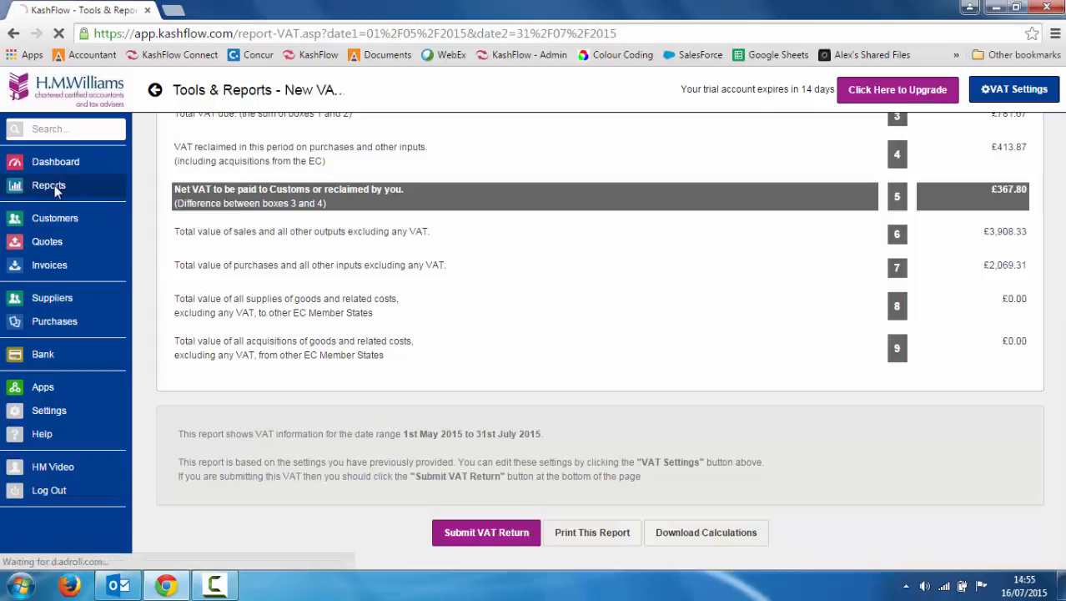